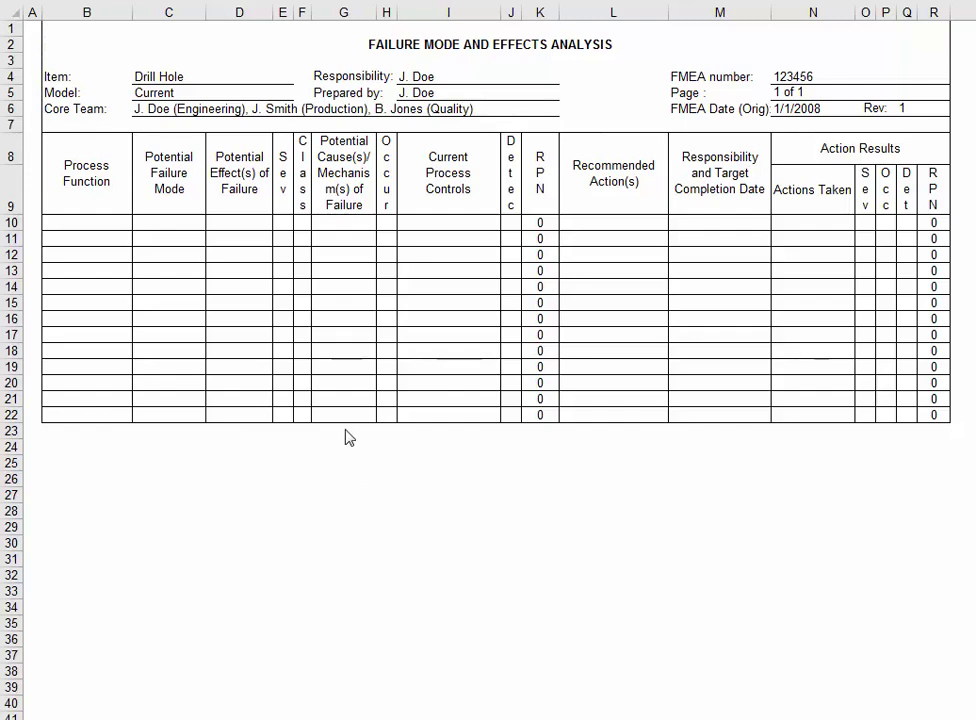
# Step: Change the Item entry in the FMEA header to T-Shirt Supply
pyautogui.click(165, 77)
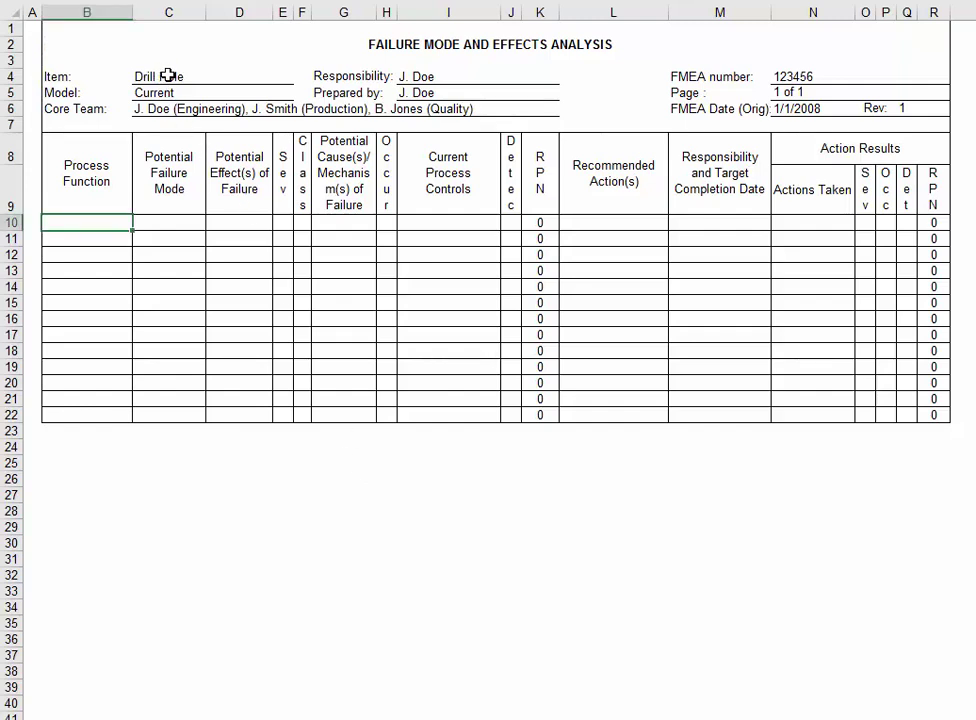
pyautogui.click(168, 76)
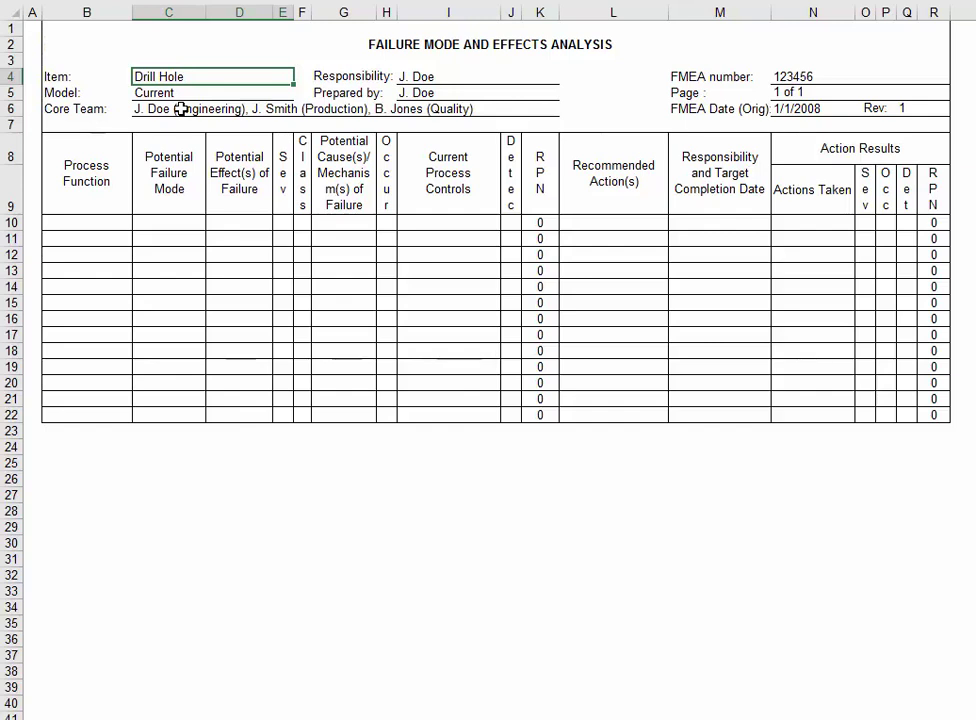
pyautogui.write('T-Shirt Supply')
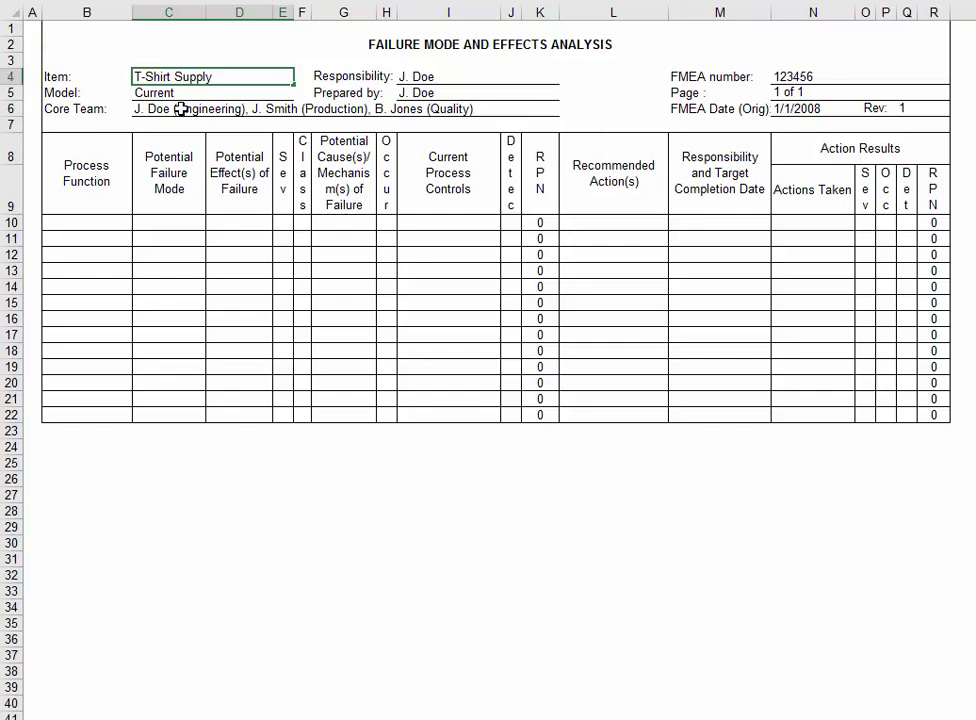
# Step: In row 10, enter Increased Cost of Cotton as the potential effect and West TX Crop Failure as the potential failure mode
pyautogui.click(110, 228)
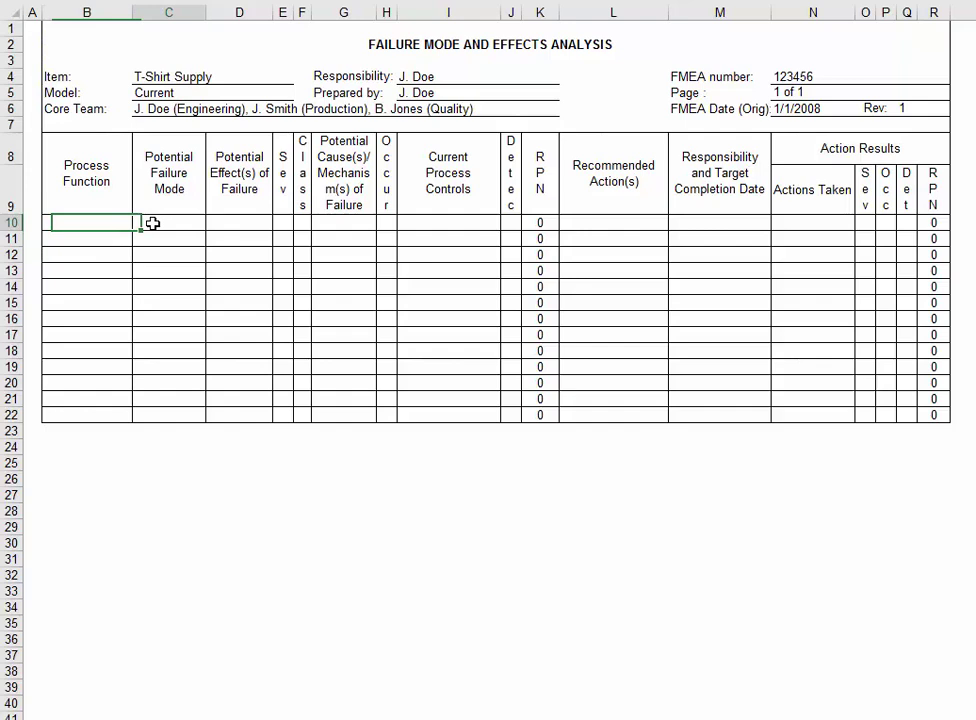
pyautogui.click(152, 223)
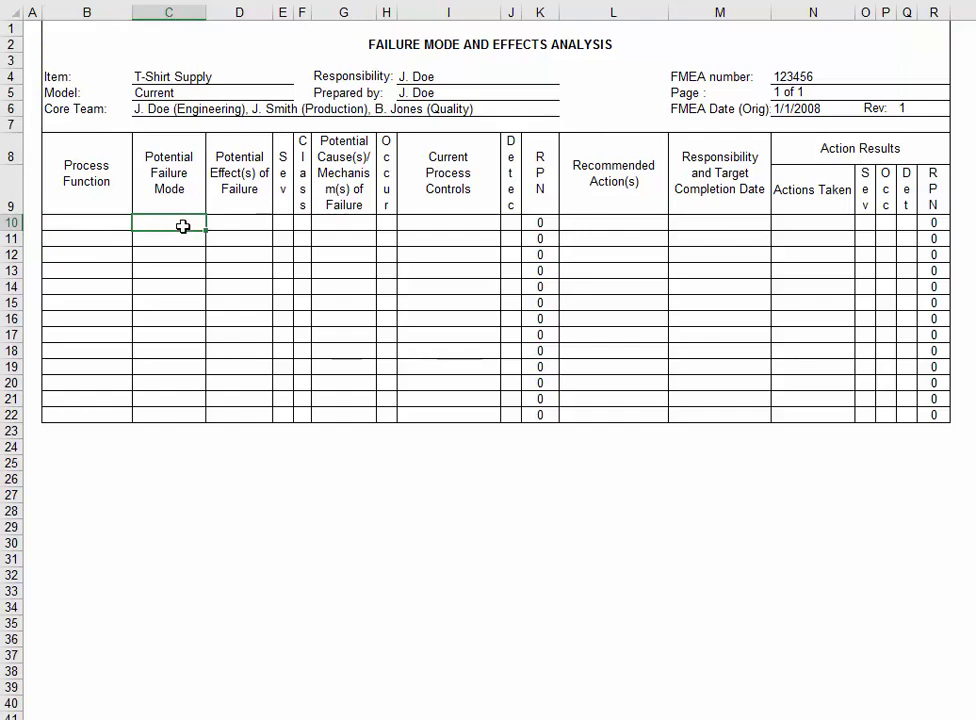
pyautogui.click(97, 226)
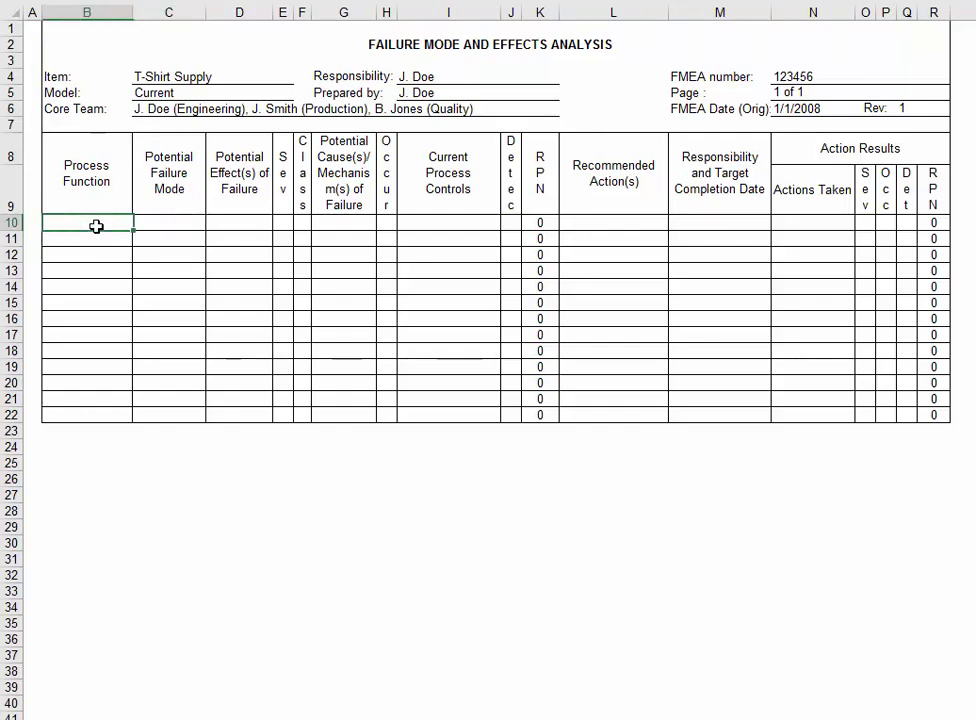
pyautogui.click(237, 222)
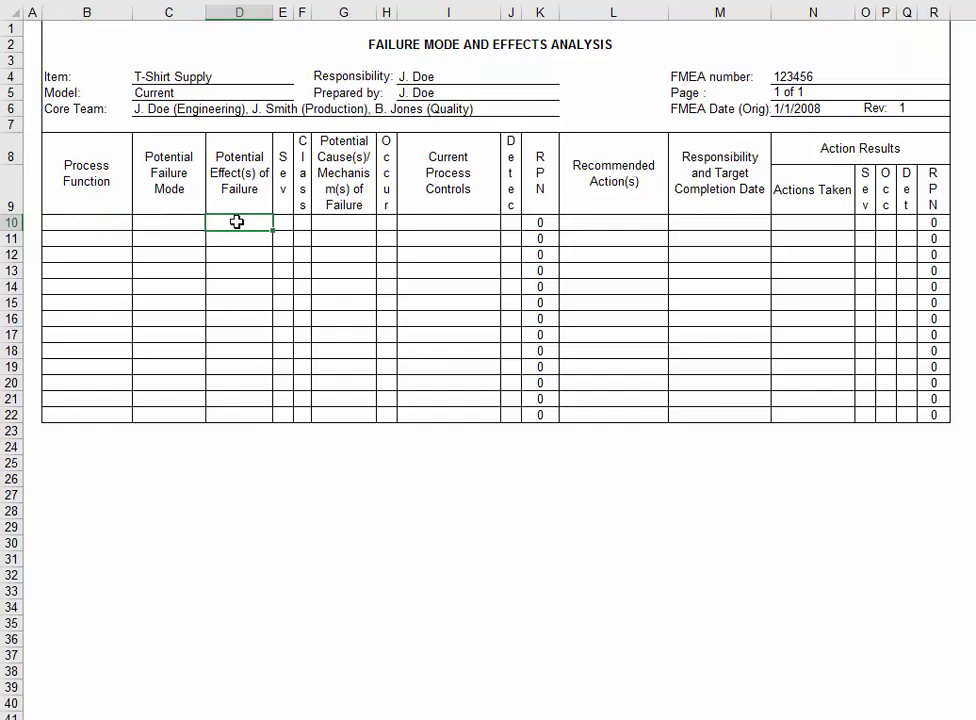
pyautogui.write('Increased Cost of Cotton')
pyautogui.click(175, 225)
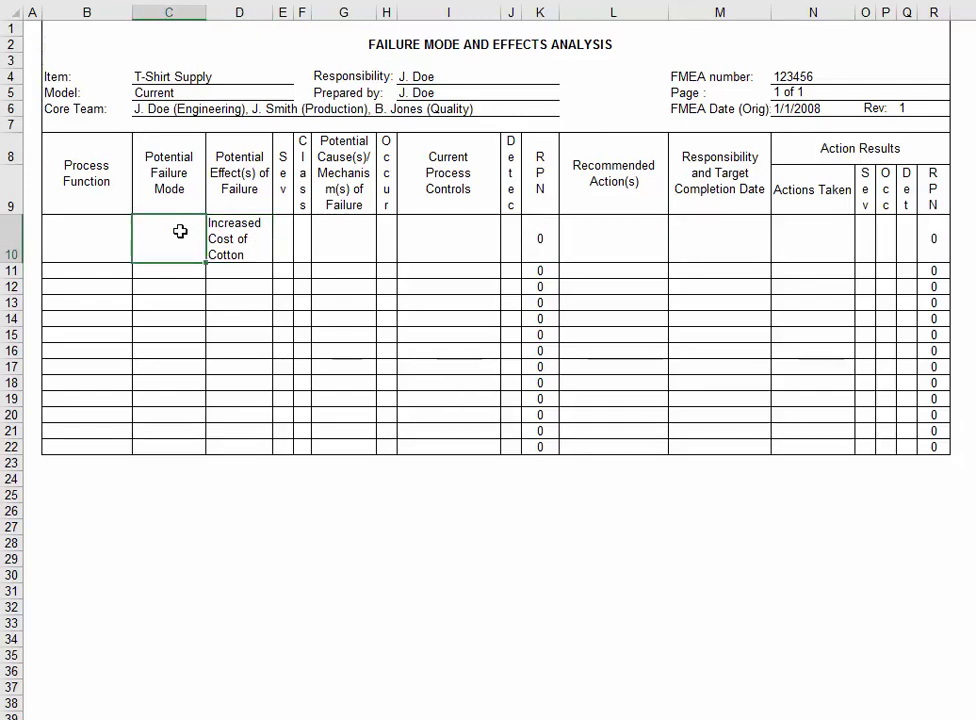
pyautogui.write('West TX Crop Failure')
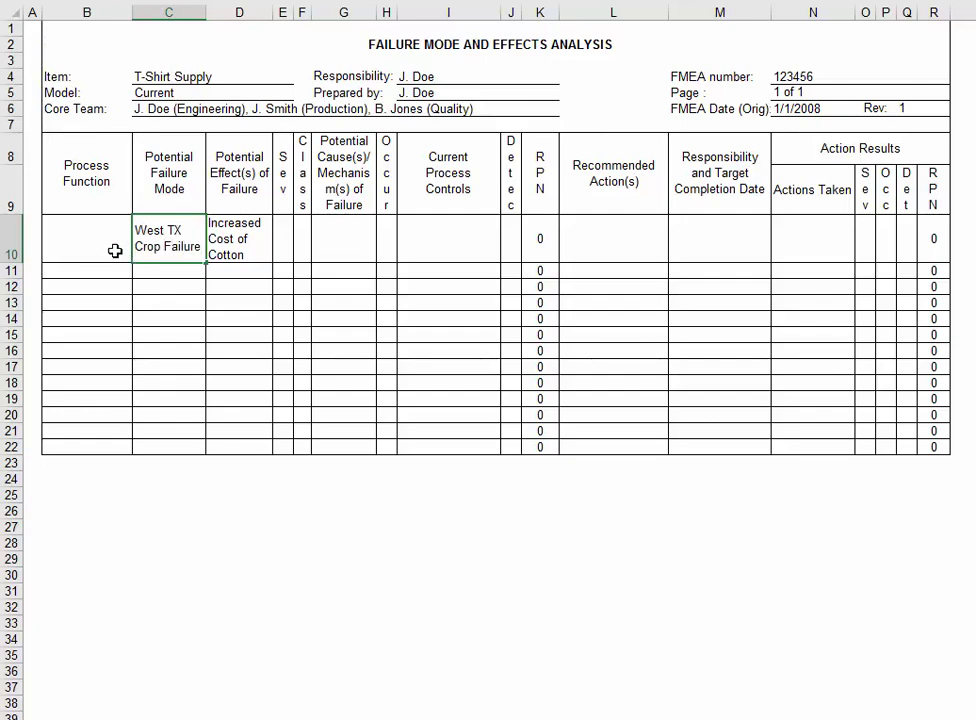
# Step: Enter Buying Cotton as the process function for the West TX Crop Failure row
pyautogui.press('Left')
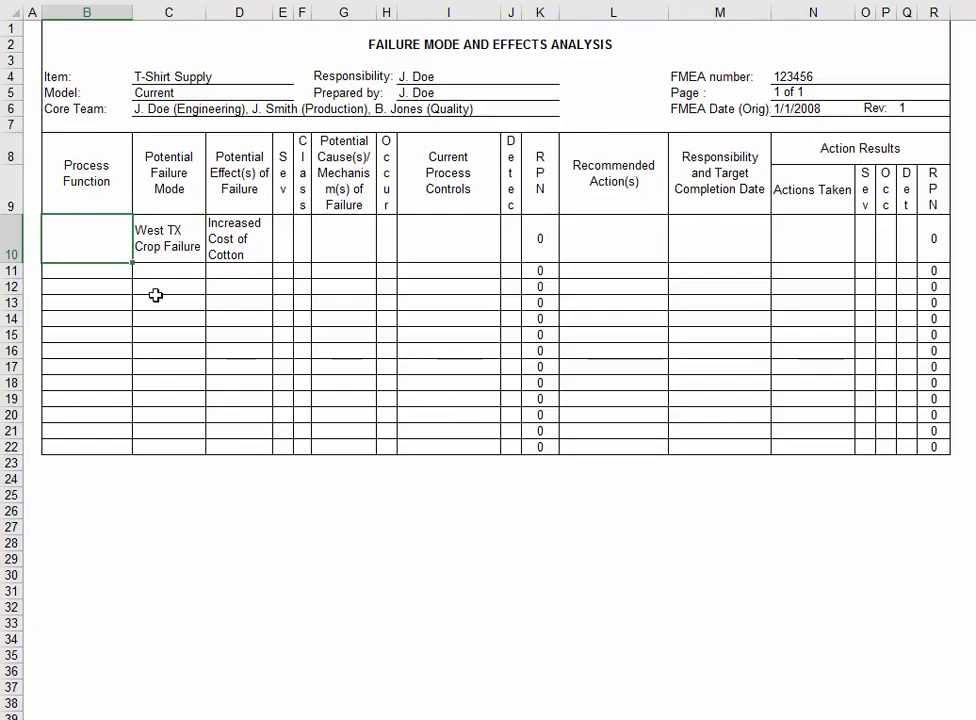
pyautogui.write('B')
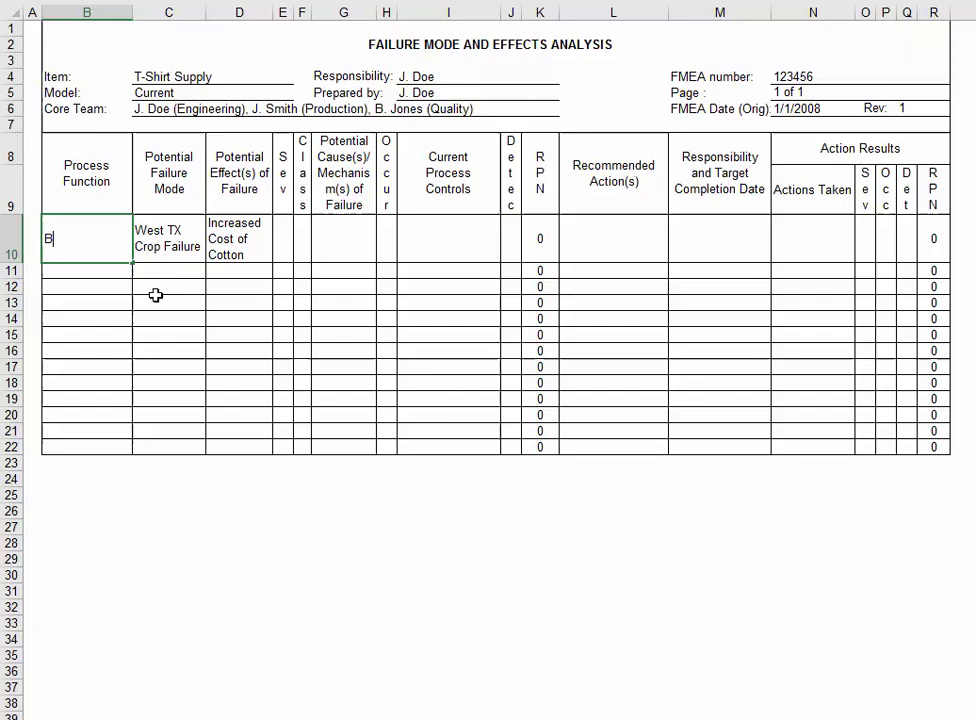
pyautogui.write('uyying')
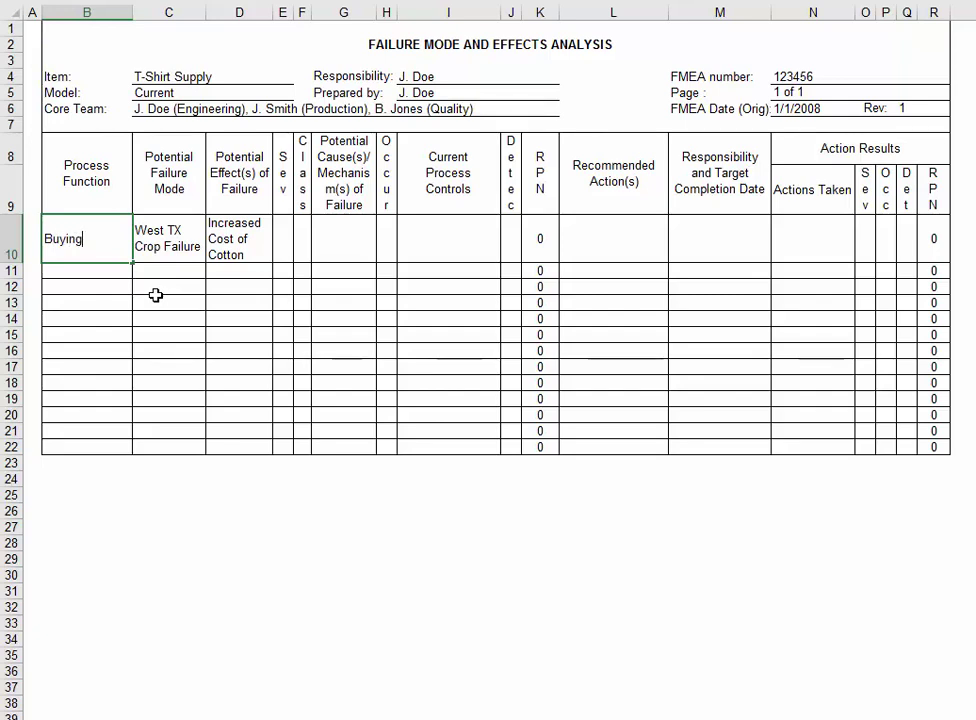
pyautogui.write(' Cotton')
# Step: In row 10, enter Pest as the potential cause of failure and set the severity to 4
pyautogui.click(333, 261)
pyautogui.doubleClick(333, 263)
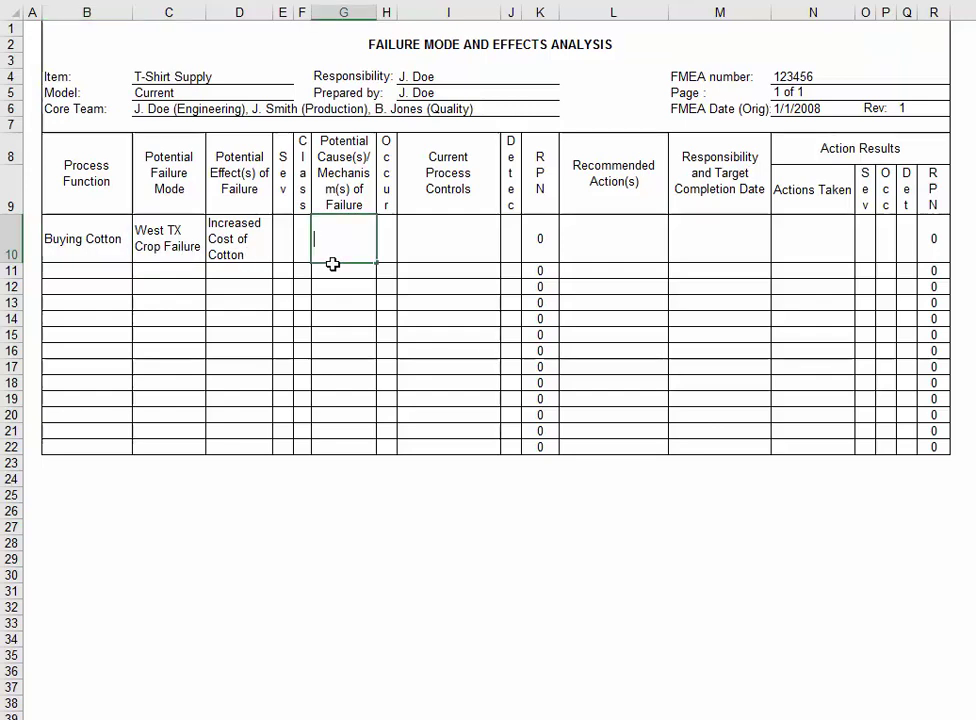
pyautogui.write('Pest')
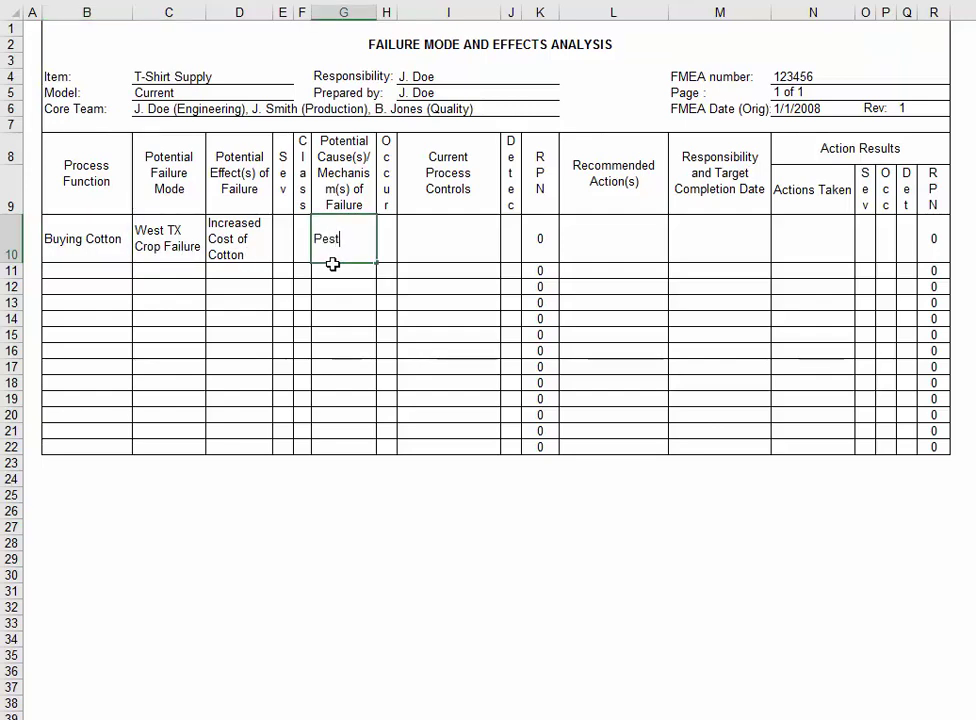
pyautogui.click(280, 243)
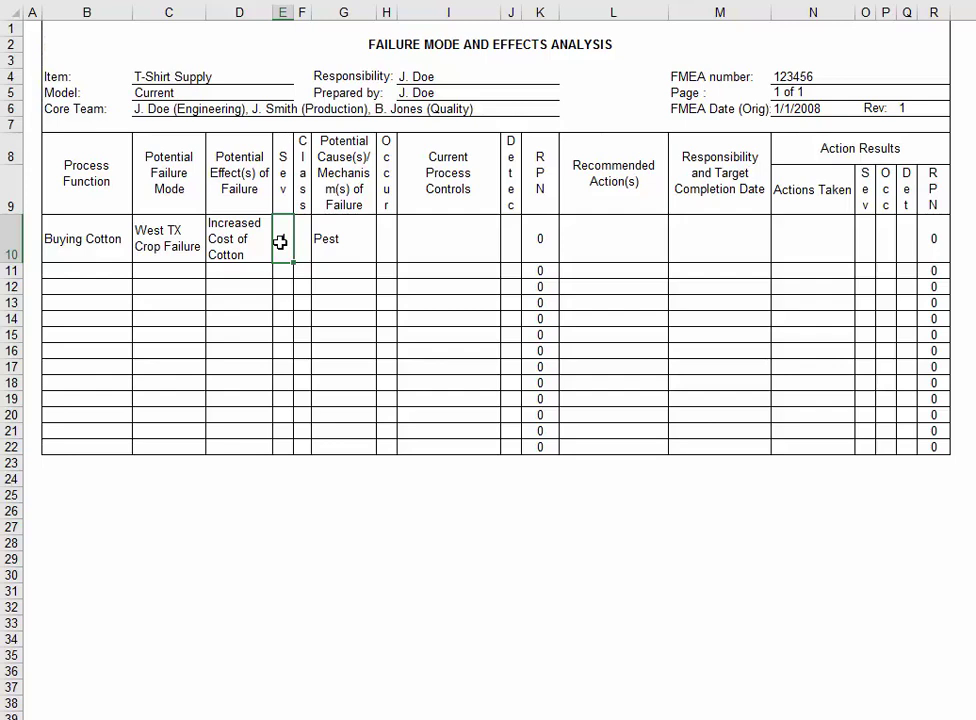
pyautogui.press('Tab')
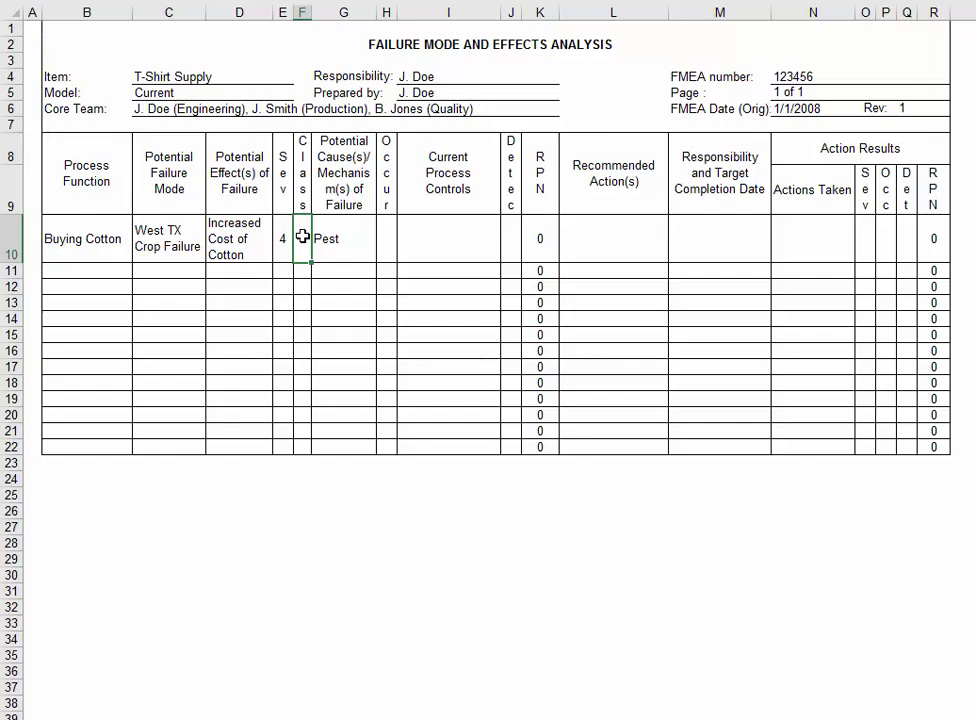
# Step: Delete the entire Class column from the FMEA table
pyautogui.rightClick(302, 236)
pyautogui.click(352, 416)
pyautogui.click(289, 432)
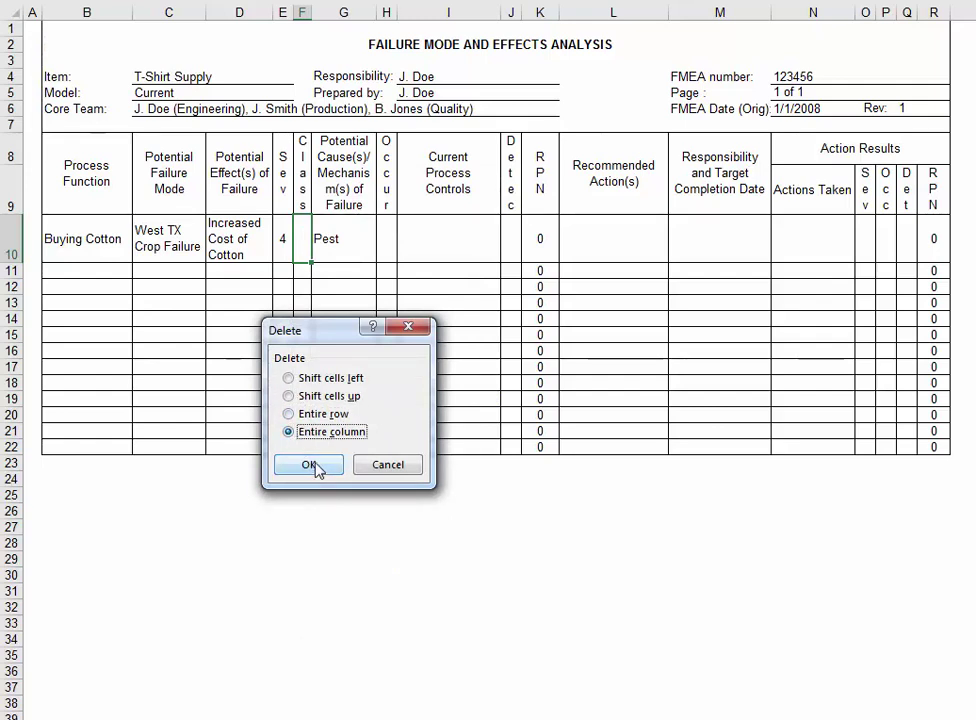
pyautogui.click(309, 464)
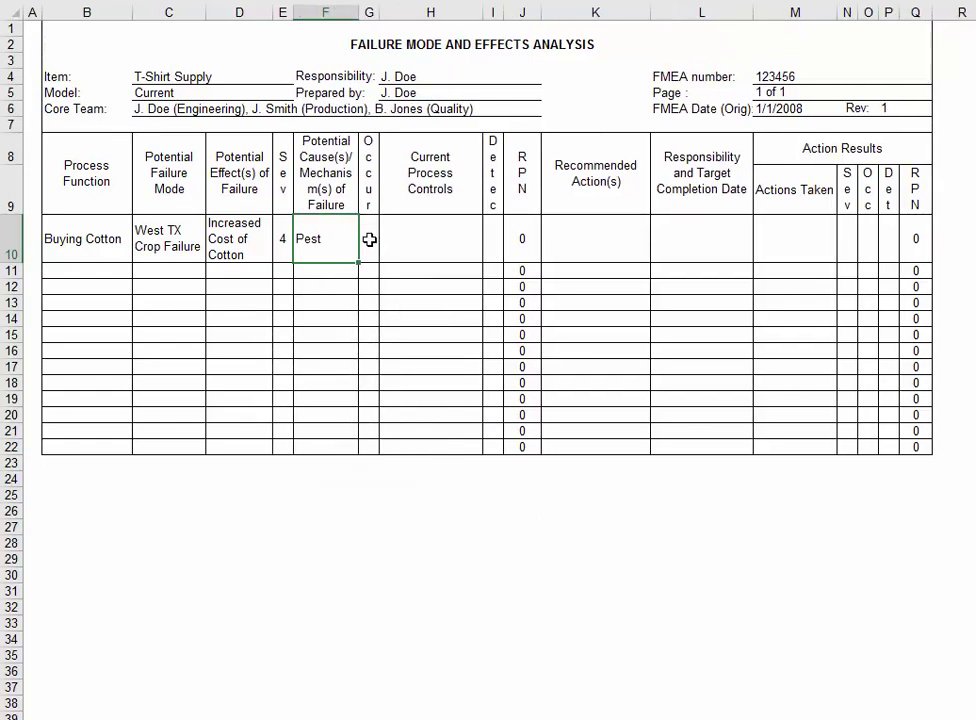
# Step: In row 10, set occurrence to 2, enter Spray Schedule as the current process control, and set detection to 6
pyautogui.click(368, 240)
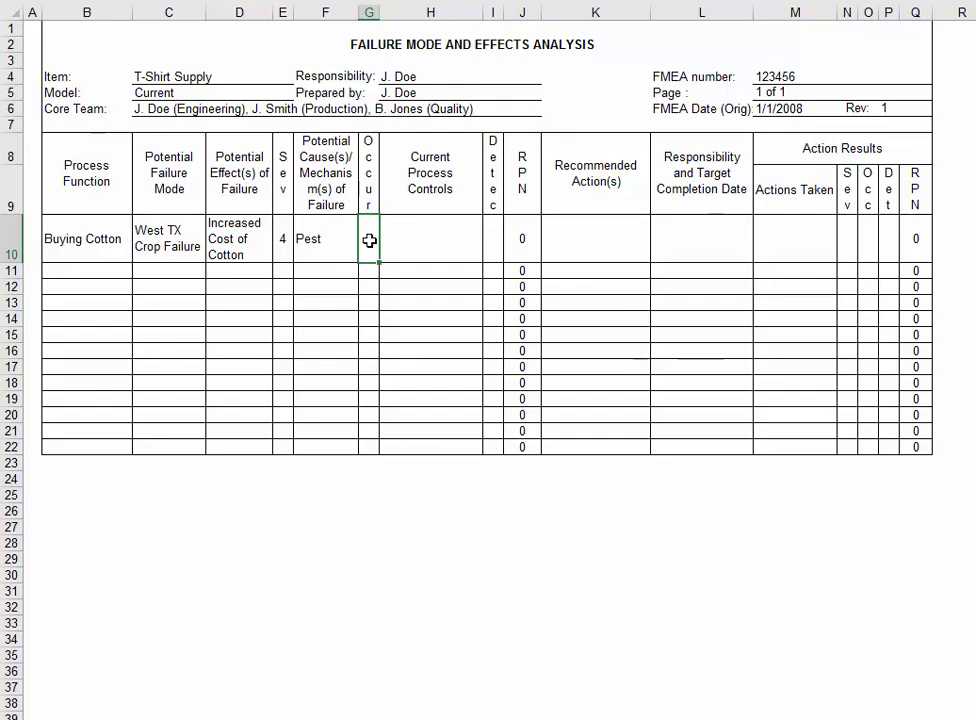
pyautogui.press('Tab')
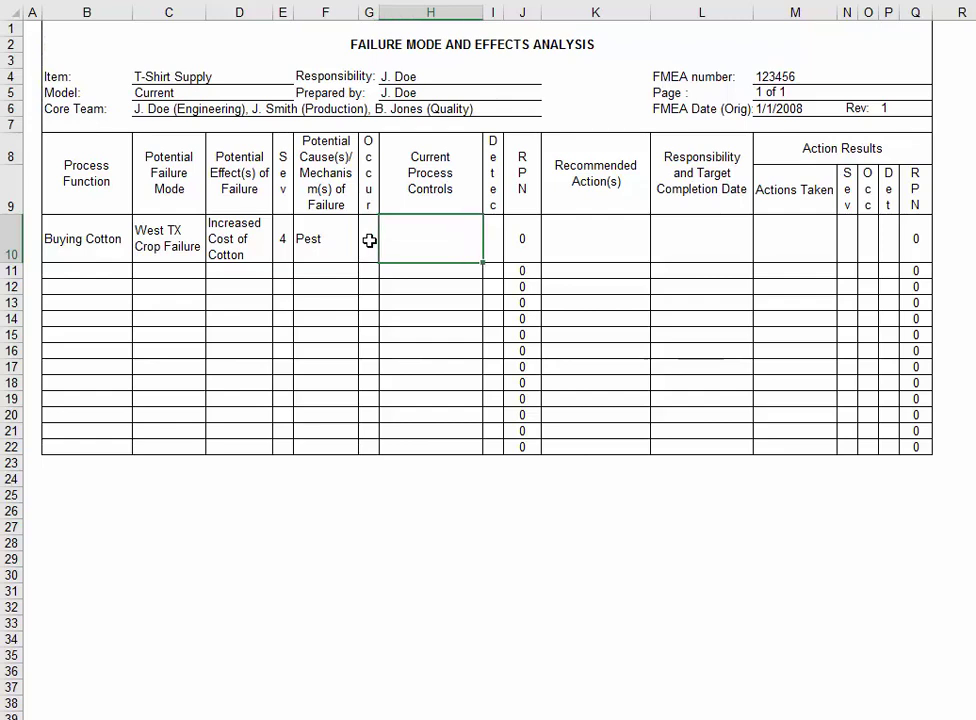
pyautogui.write('Spray Schedule')
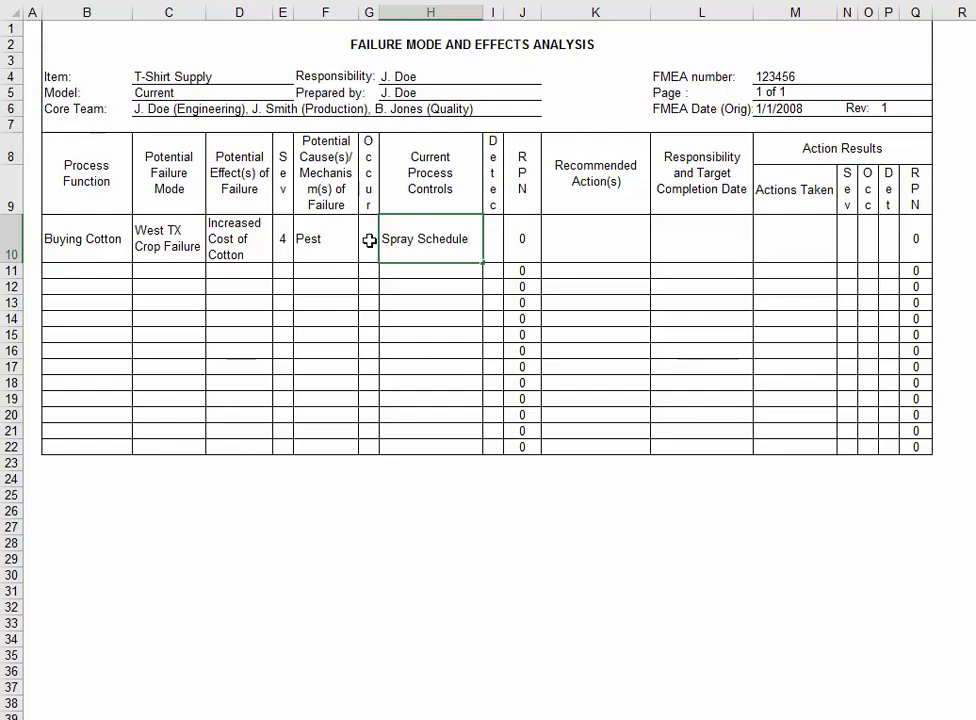
pyautogui.press('Tab')
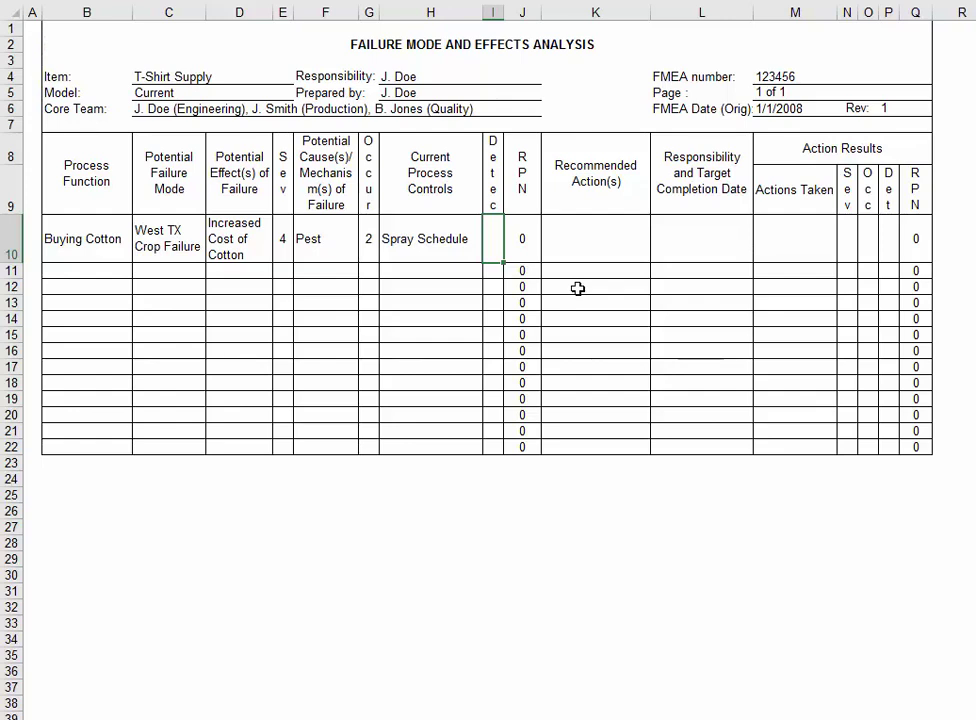
pyautogui.write('6')
pyautogui.press('Return')
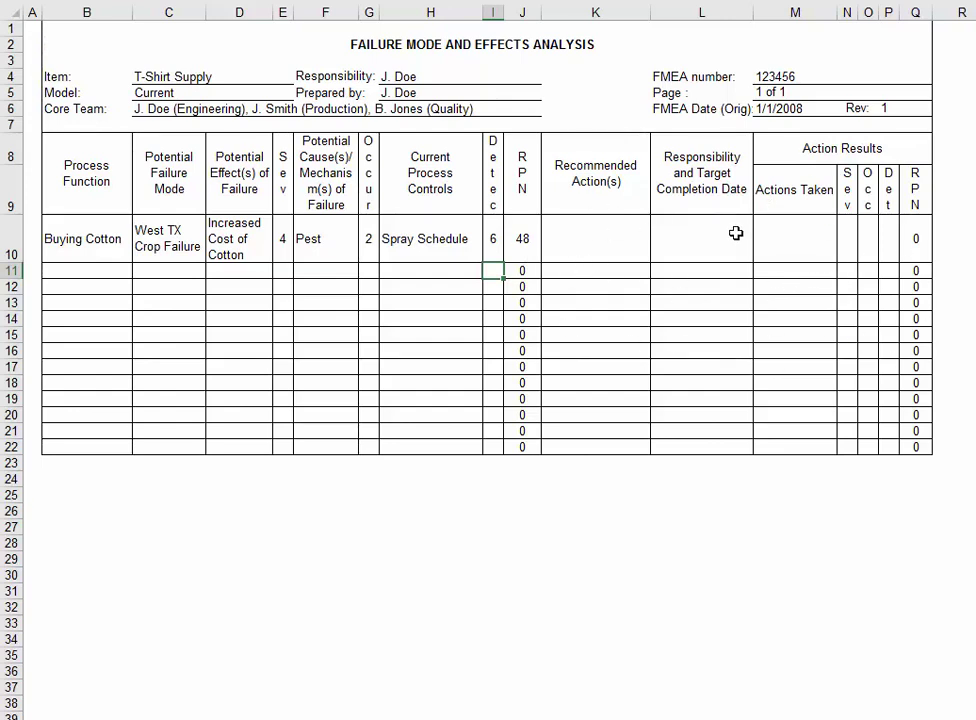
# Step: Enter Poor Screen Print as the potential effect of failure in row 12
pyautogui.click(233, 289)
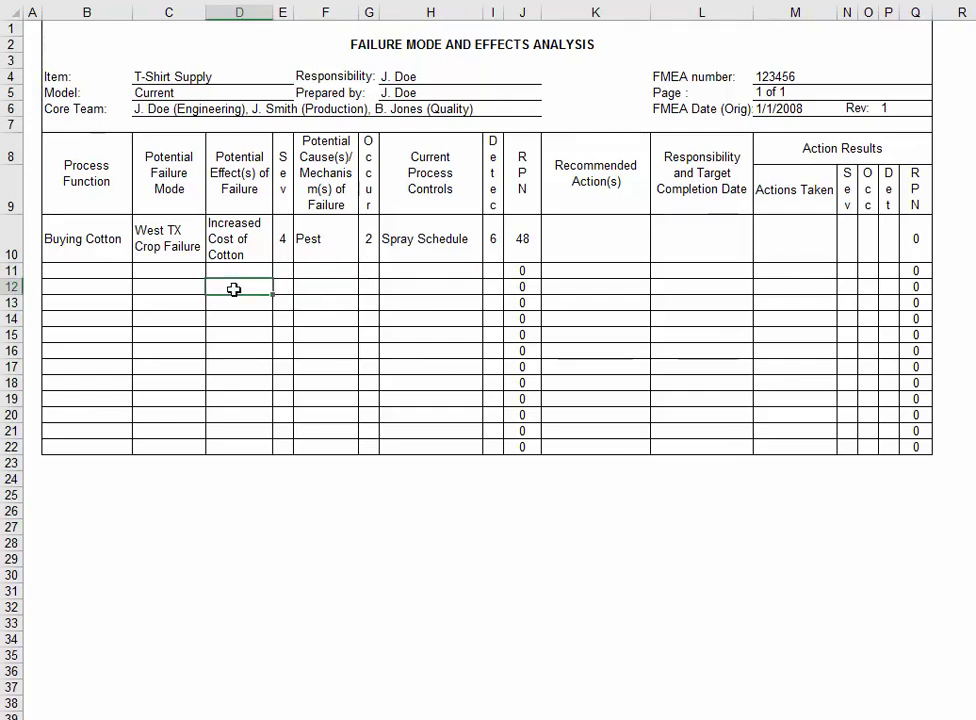
pyautogui.write('Quality')
pyautogui.moveTo(255, 286); pyautogui.dragTo(210, 287)
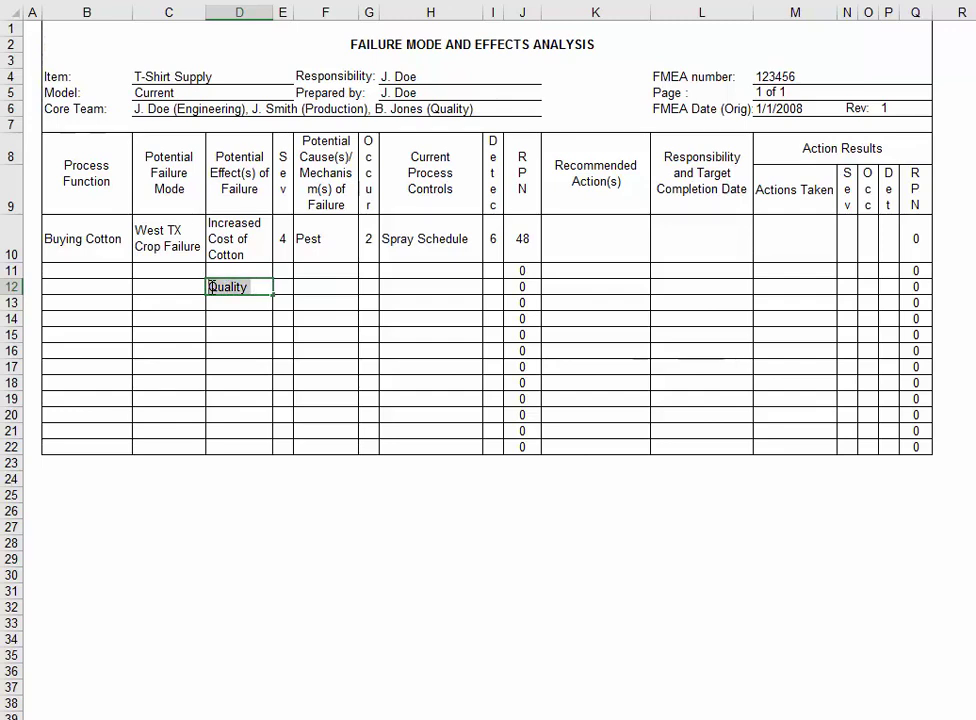
pyautogui.write('Poor ')
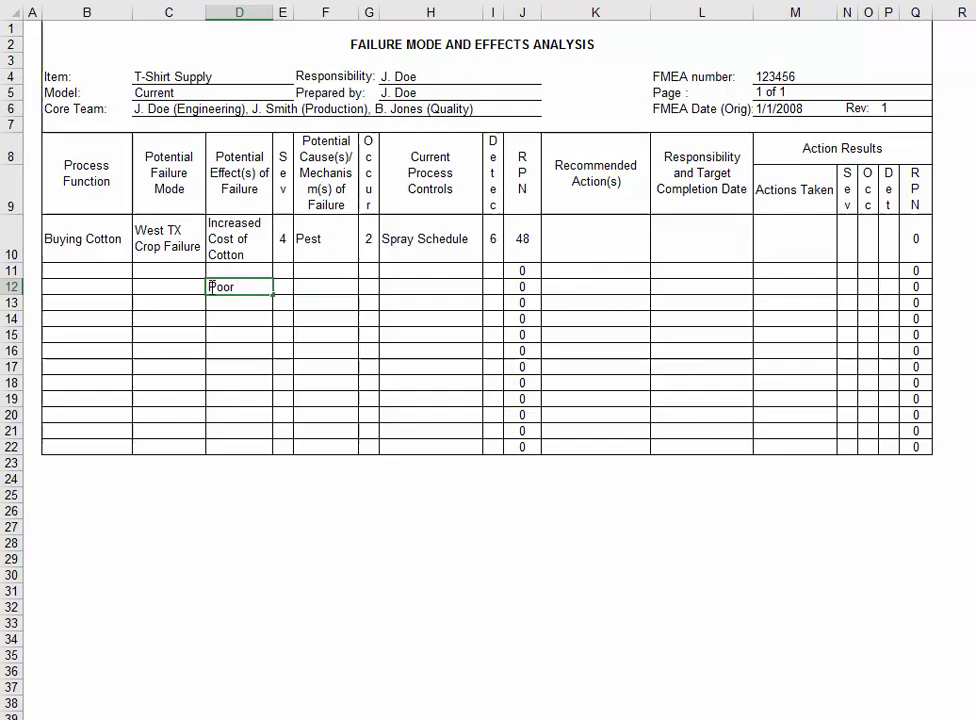
pyautogui.write('Screen Print')
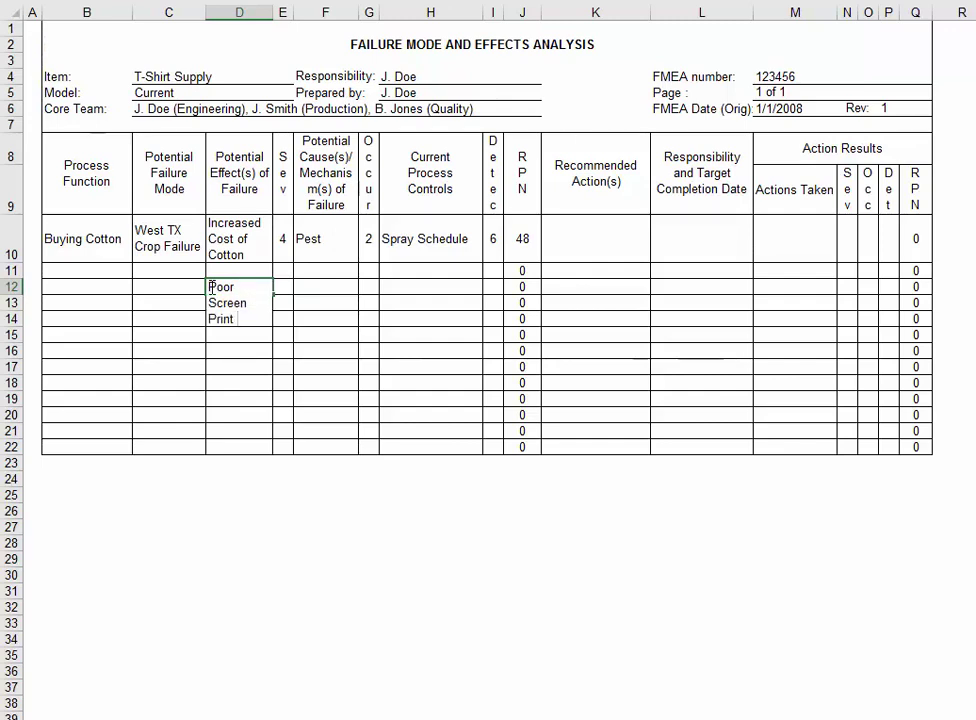
pyautogui.hotkey('ctrl', 'Return')
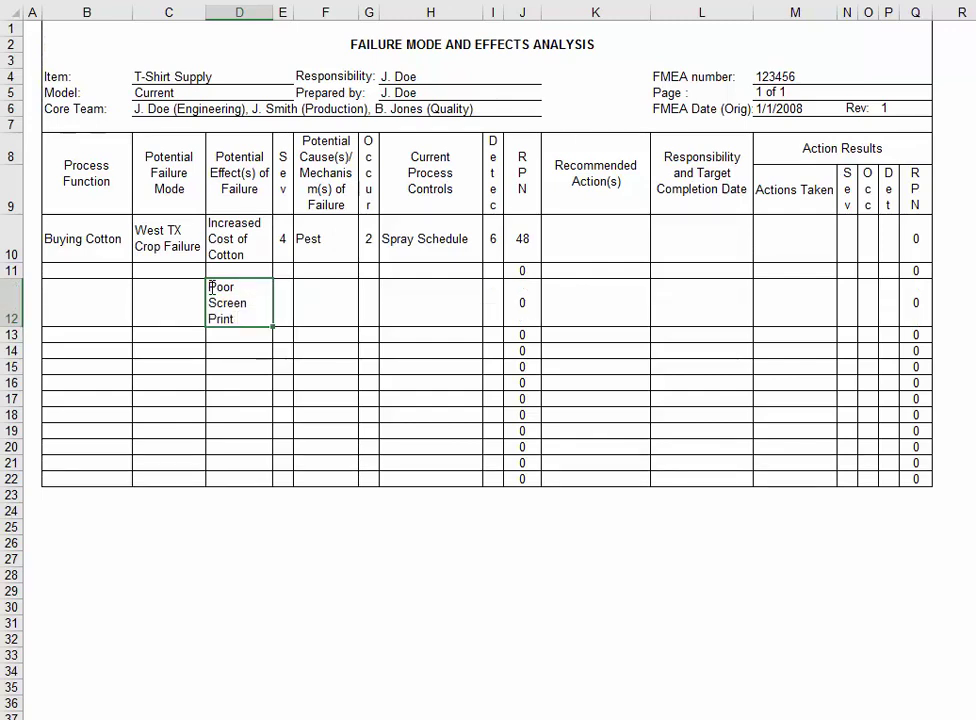
pyautogui.press('Up')
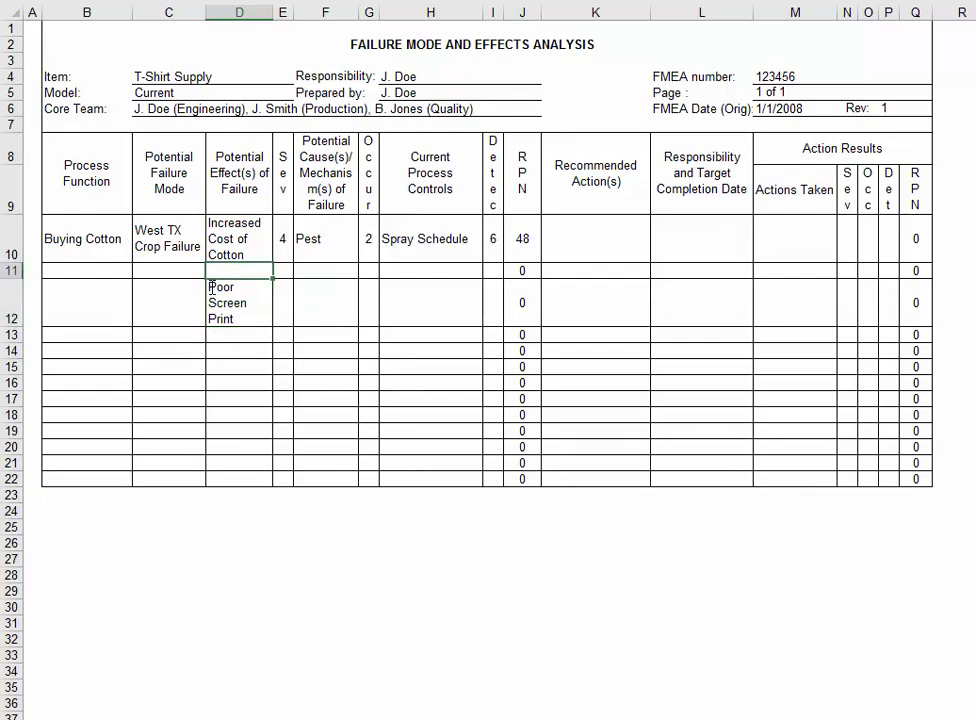
pyautogui.press('Down')
pyautogui.press('Left')
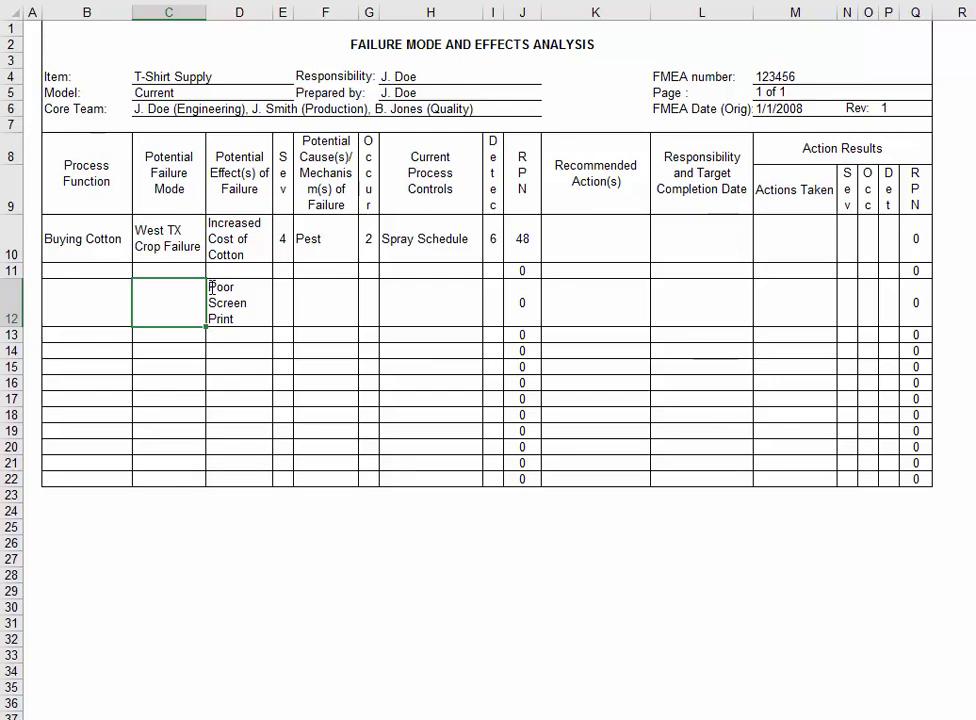
pyautogui.press('Left')
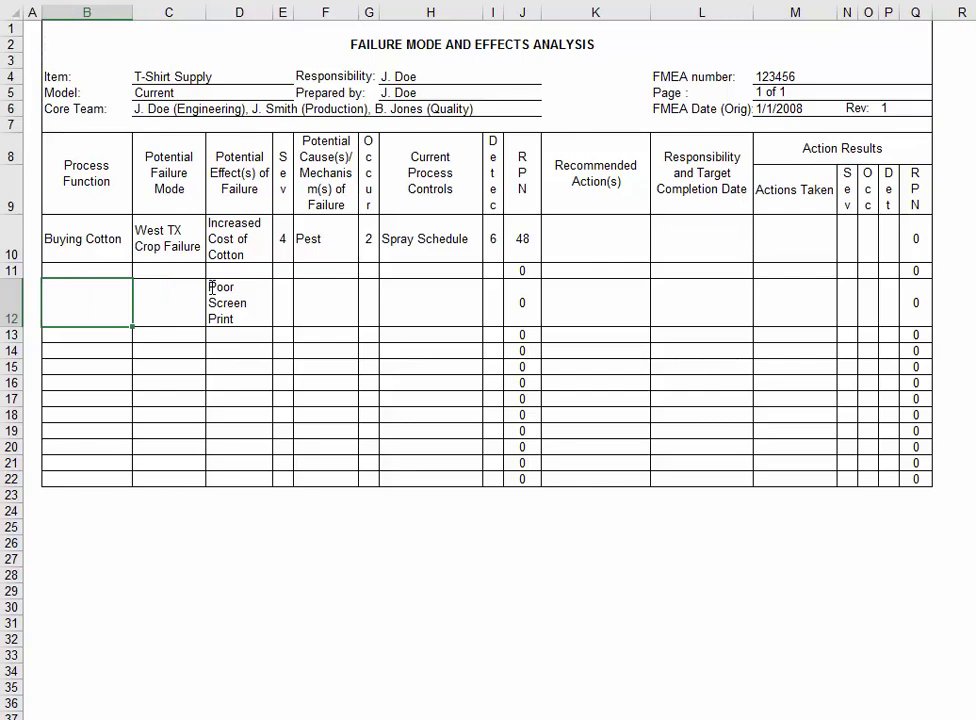
pyautogui.press('Right')
pyautogui.press('Right')
pyautogui.press('Right')
pyautogui.press('Right')
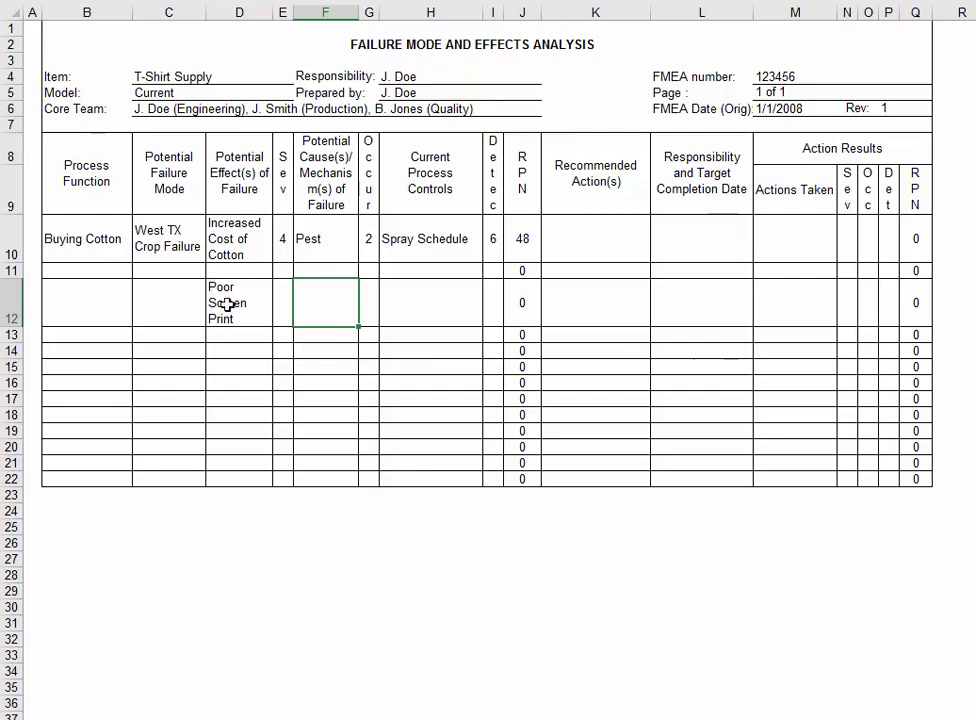
# Step: In row 14, enter Late Arrival as the potential effect and Trucking Co. Variation as the potential failure mode
pyautogui.click(244, 354)
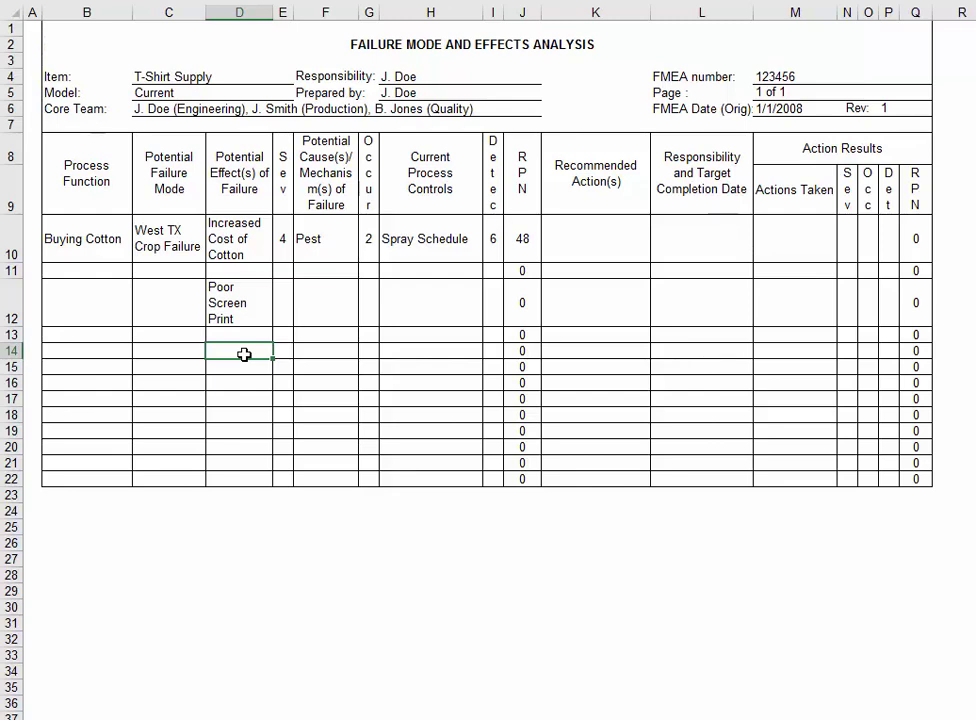
pyautogui.write('Late Arrival')
pyautogui.click(186, 354)
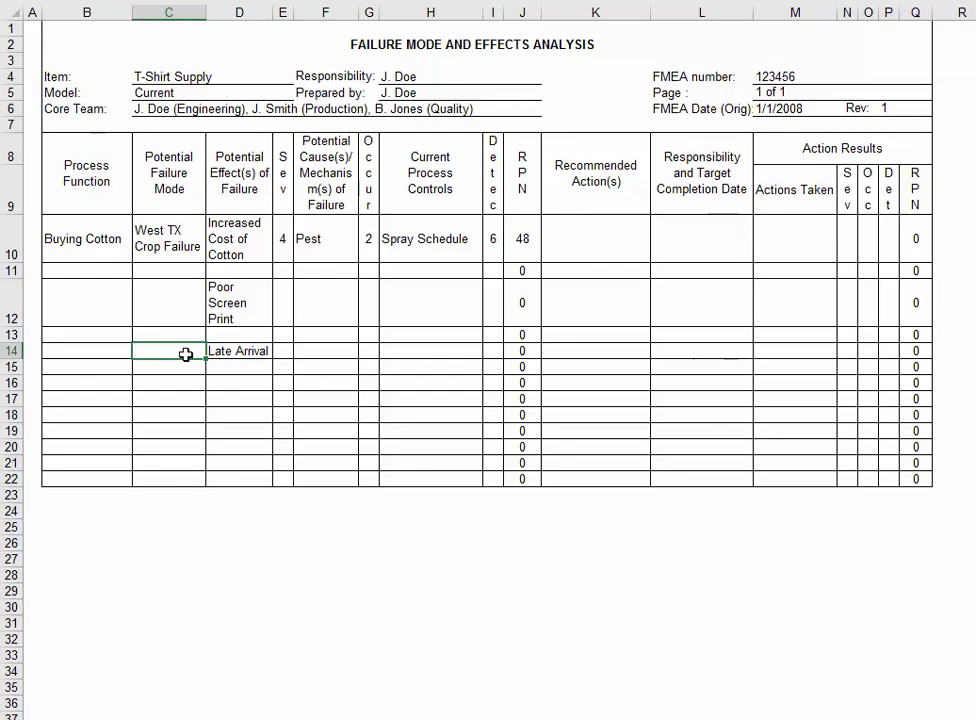
pyautogui.write('Trucking Co')
pyautogui.write('. Variation')
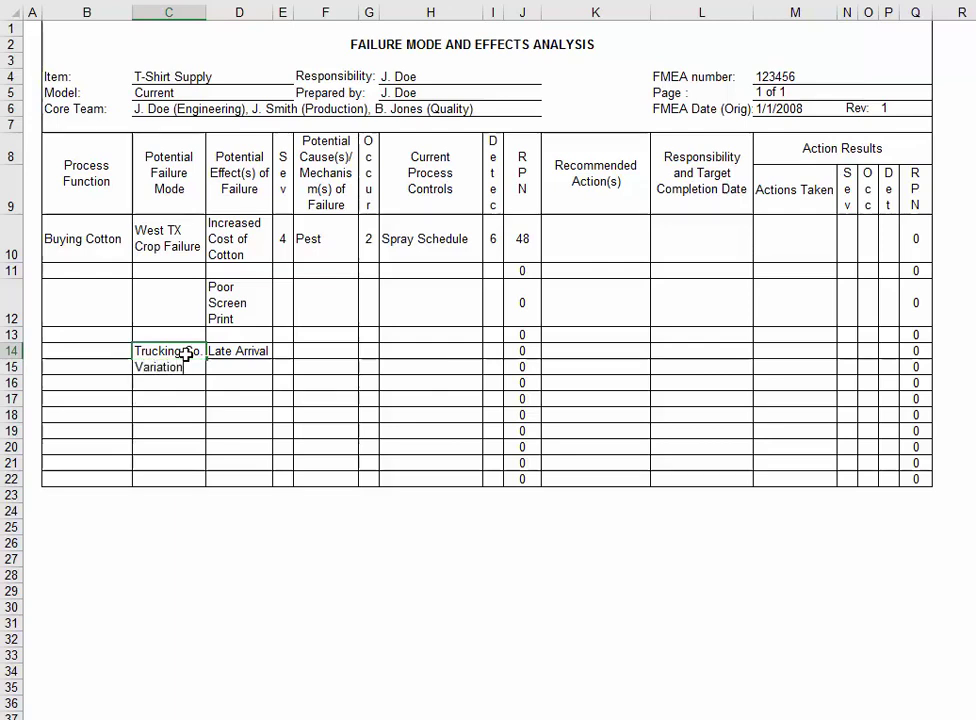
pyautogui.press('Return')
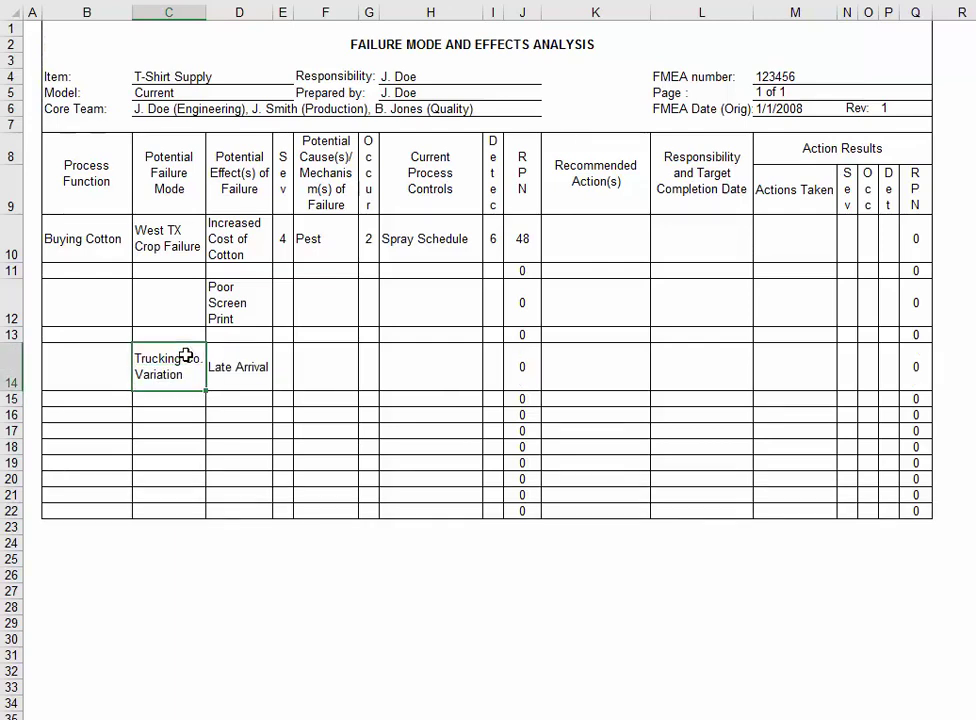
# Step: Enter Transportation as the process function for the Late Arrival row
pyautogui.press('Up')
pyautogui.press('Down')
pyautogui.press('Left')
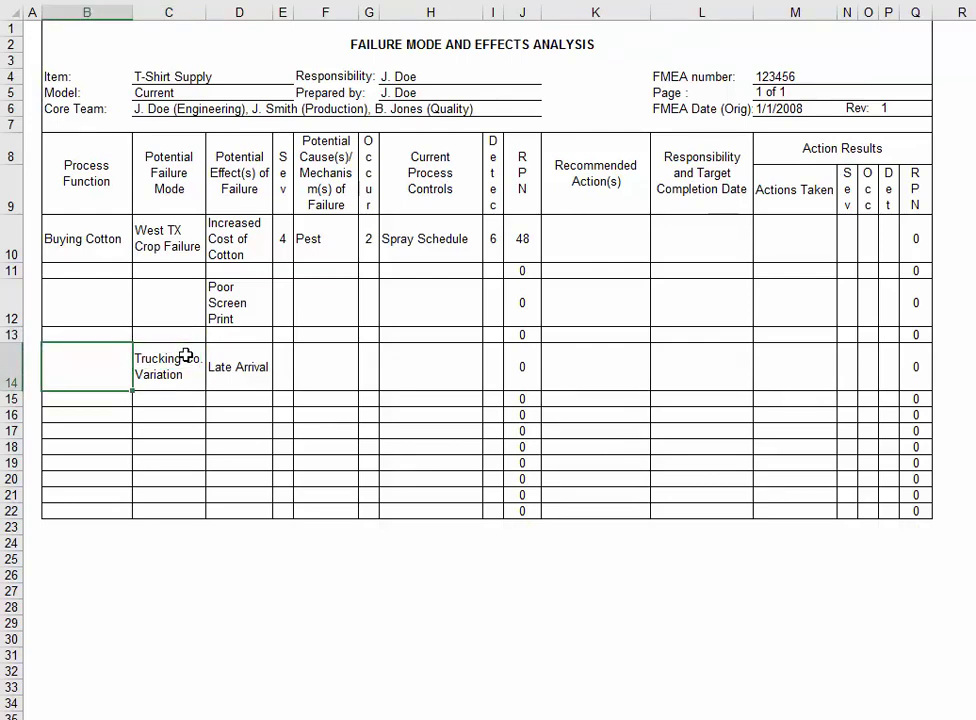
pyautogui.write('Transportation')
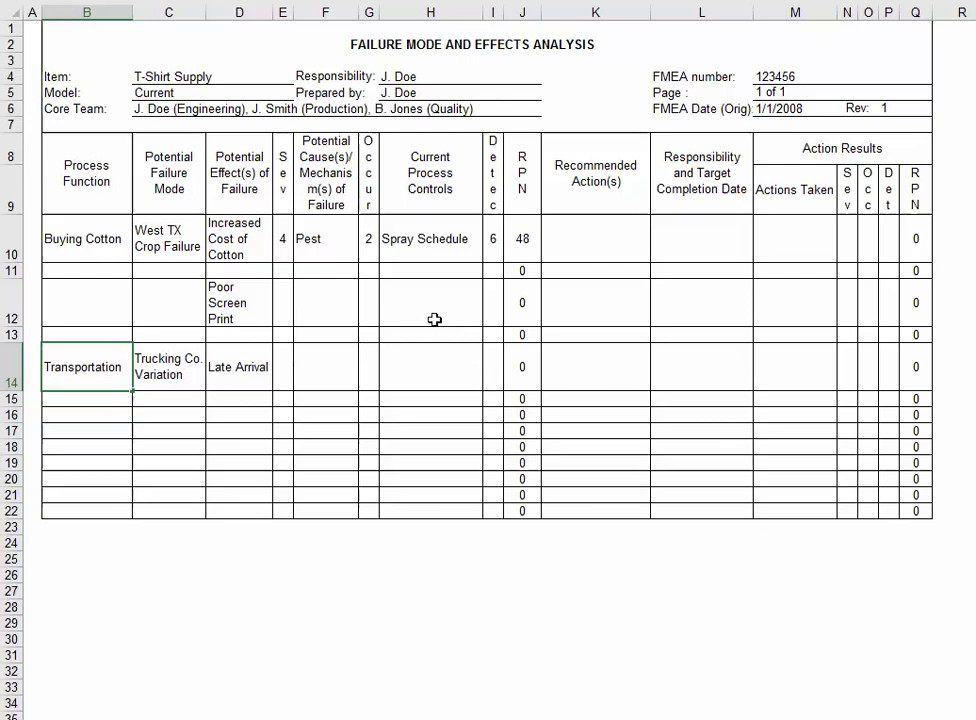
pyautogui.press('F2')
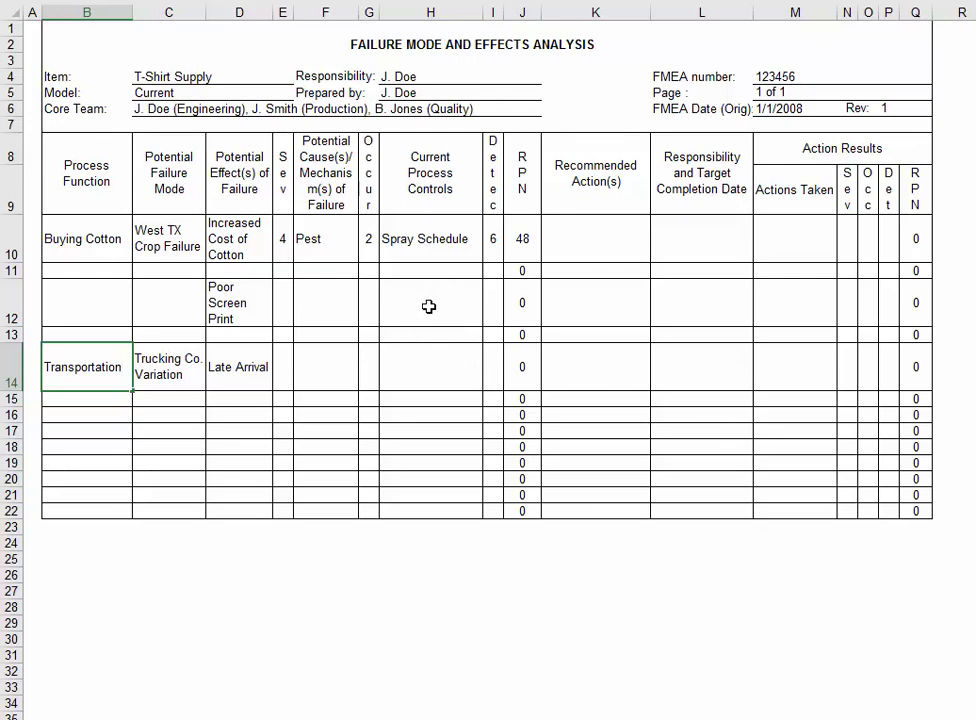
# Step: Select the Current Process Controls cell in the Transportation row
pyautogui.click(427, 371)
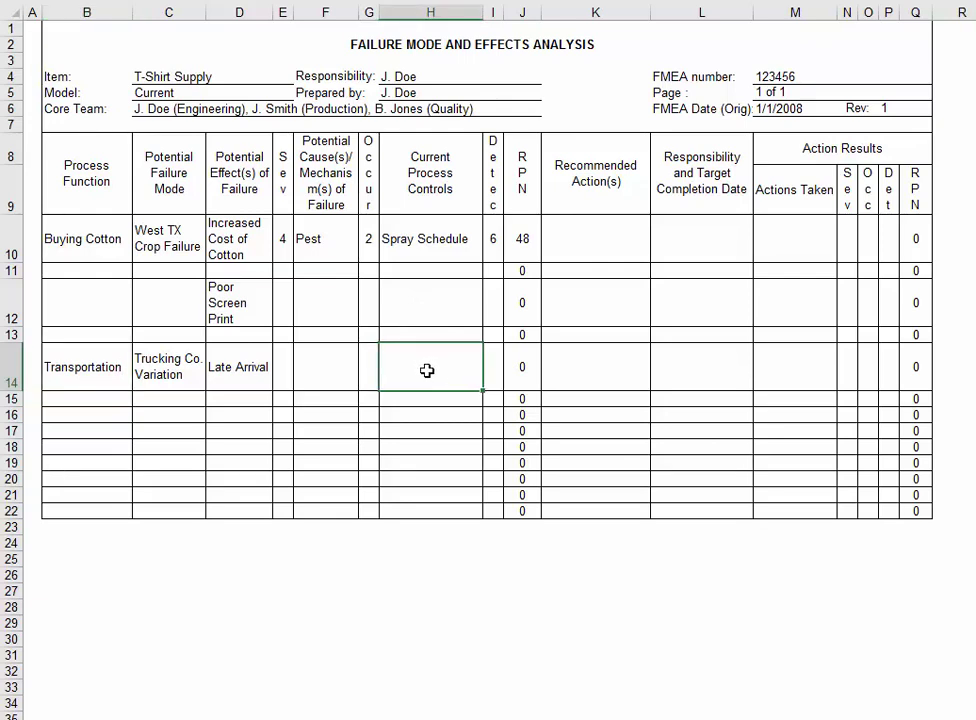